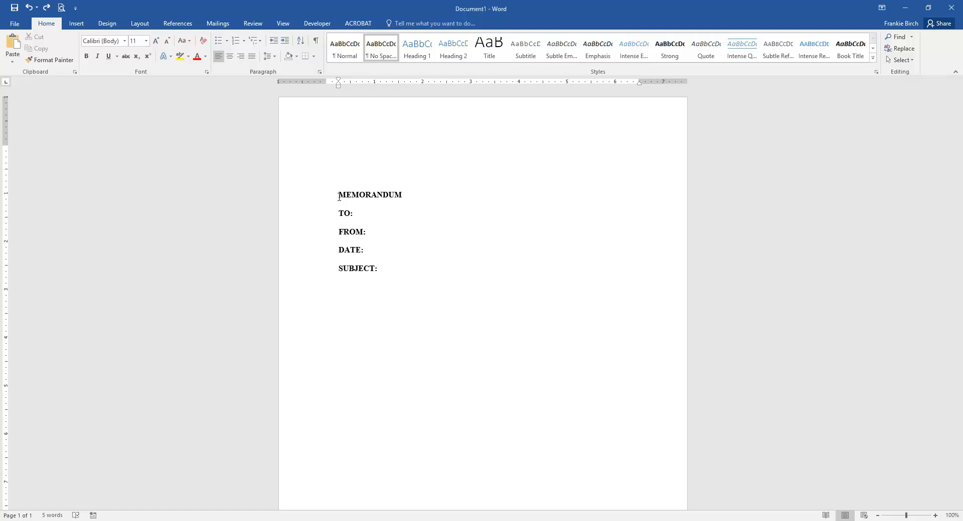
- Center the MEMORANDUM title on the page
{"action": "left_click_drag", "start_coordinate": [339, 196], "coordinate": [413, 193]}
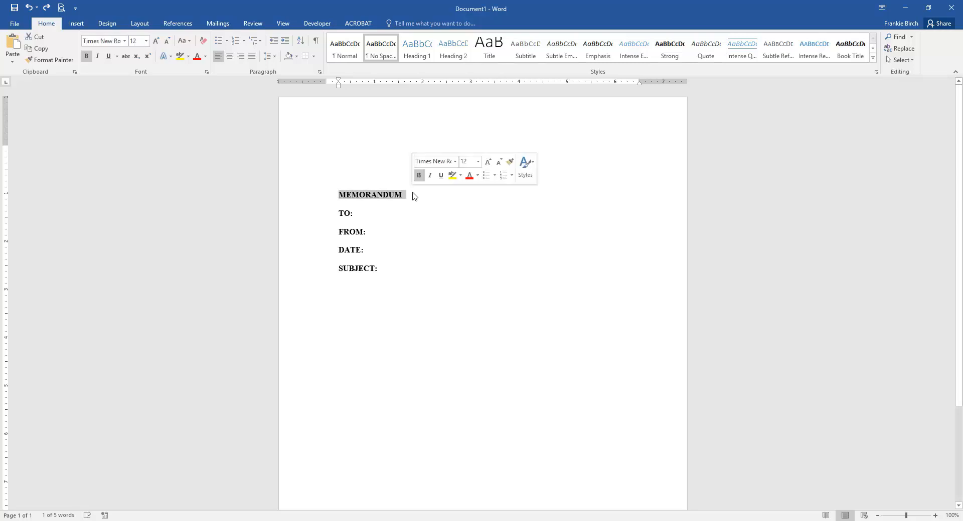
{"action": "left_click", "coordinate": [230, 57]}
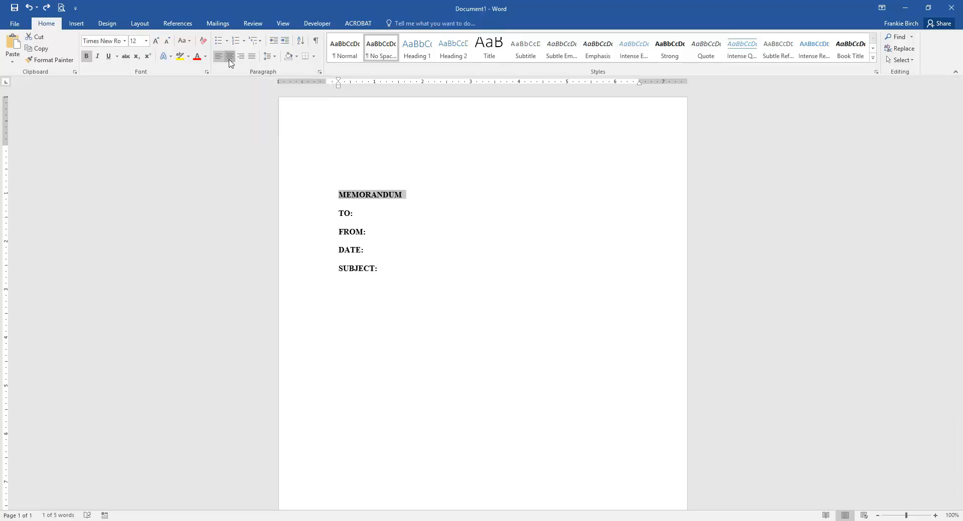
{"action": "left_click", "coordinate": [491, 211]}
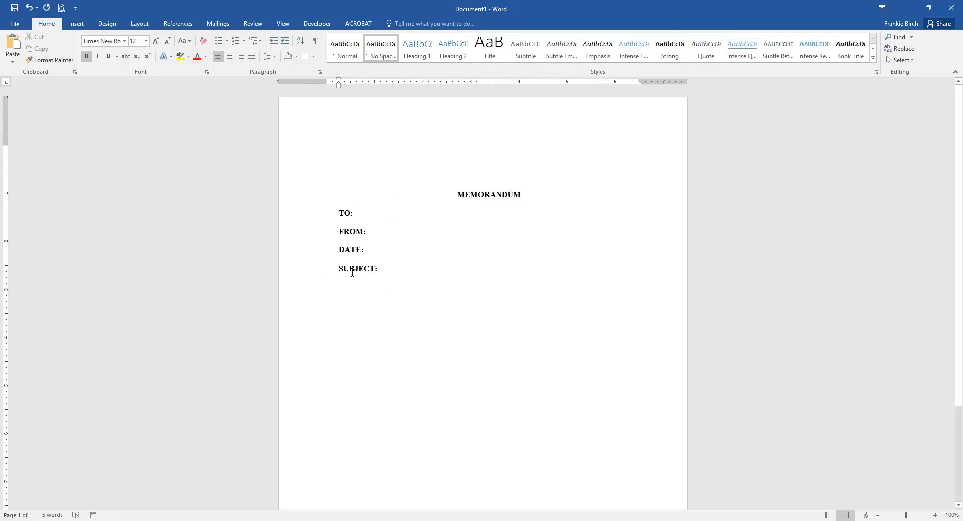
- Generate five paragraphs of sample body text below the SUBJECT line with =RAND(5)
{"action": "left_click", "coordinate": [384, 270]}
{"action": "key", "text": "Return"}
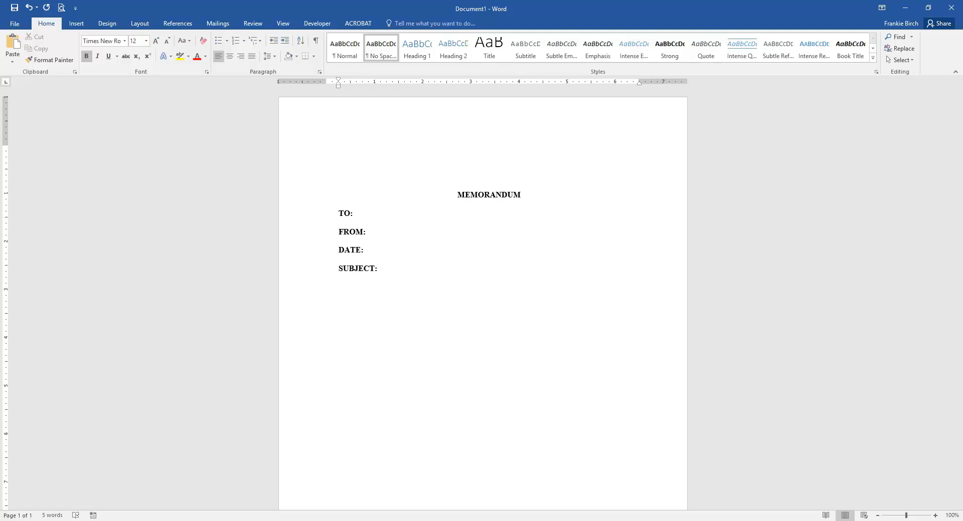
{"action": "type", "text": "=RAND(5)"}
{"action": "key", "text": "Return"}
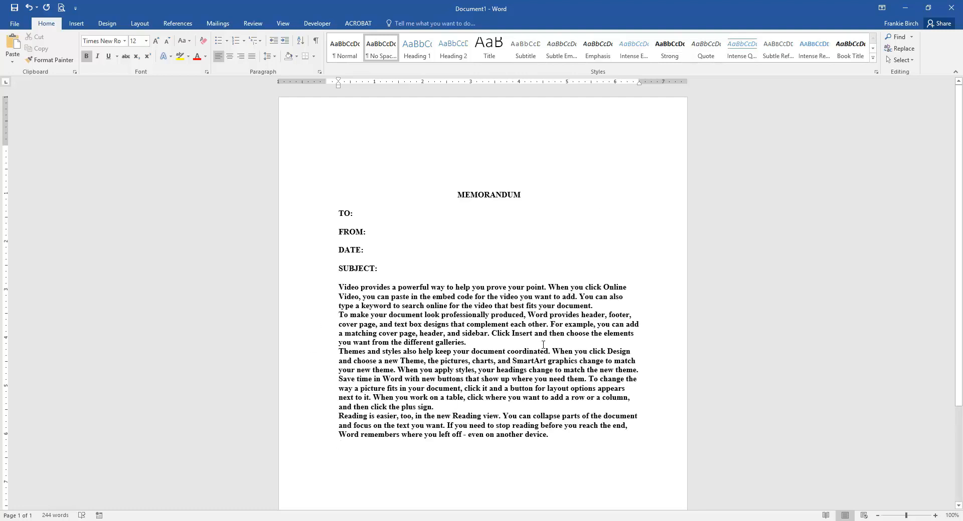
- Insert blank lines between the body paragraphs, including before the sentence starting "To change the way a picture fits"
{"action": "left_click", "coordinate": [340, 315]}
{"action": "key", "text": "Return"}
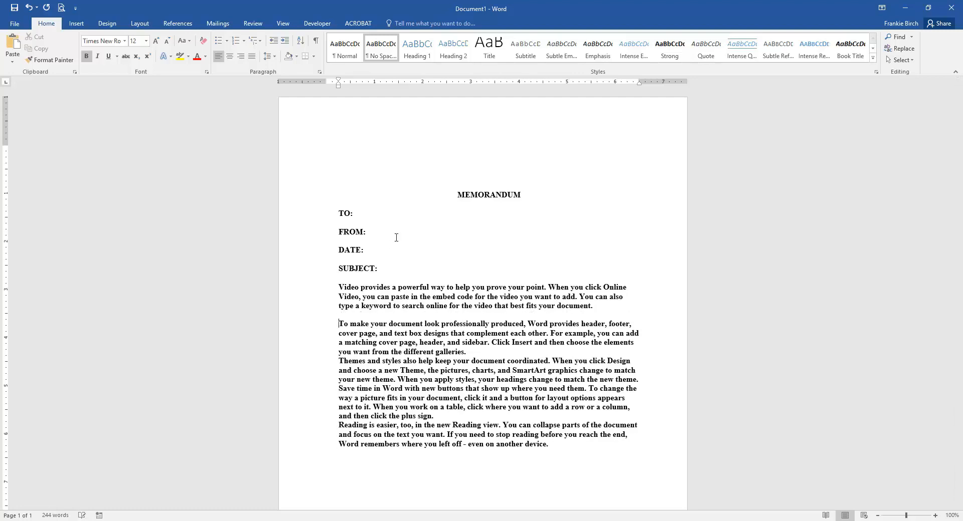
{"action": "left_click", "coordinate": [338, 366]}
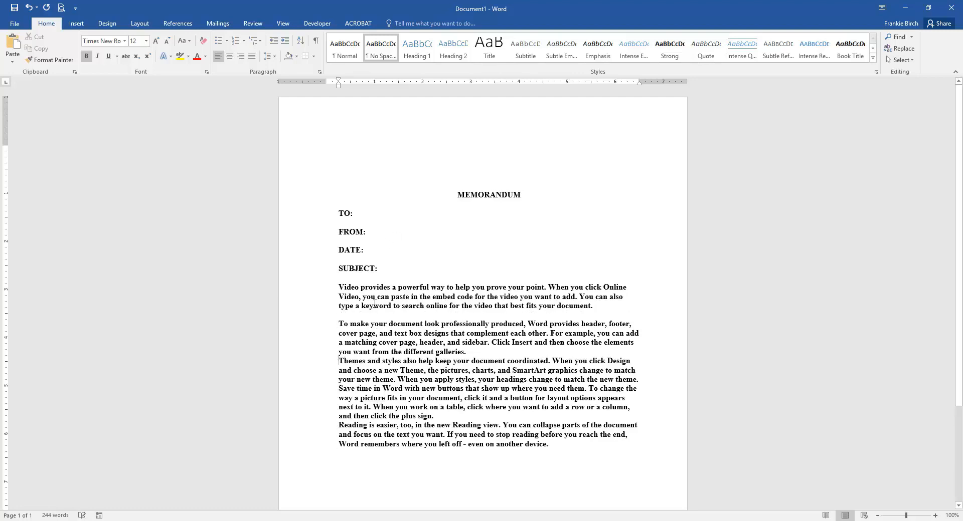
{"action": "key", "text": "Return"}
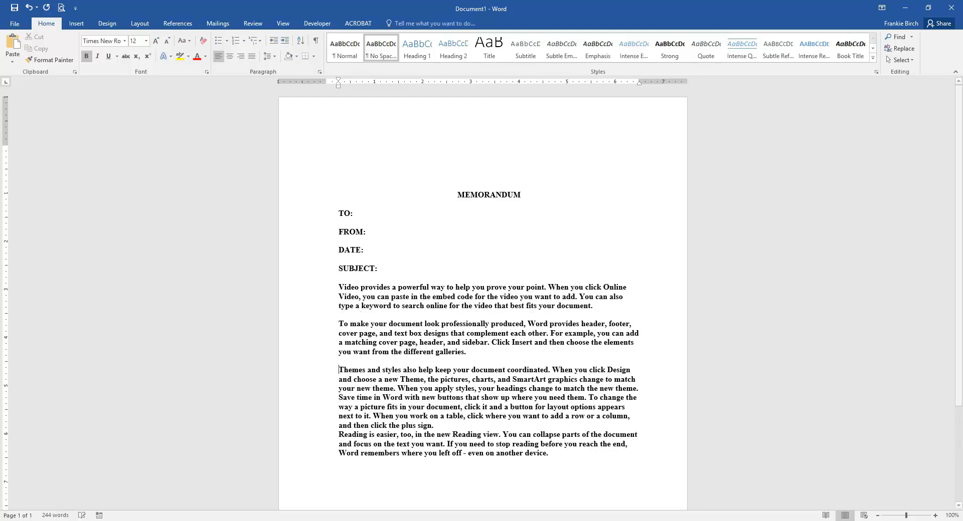
{"action": "left_click", "coordinate": [338, 434]}
{"action": "key", "text": "Return"}
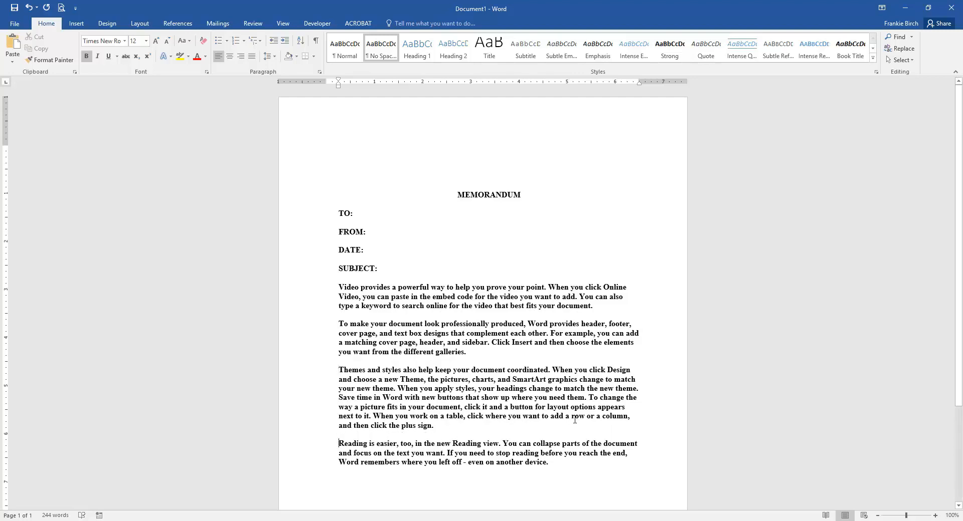
{"action": "left_click", "coordinate": [589, 399]}
{"action": "key", "text": "Return"}
- Remove the bold formatting from all body paragraphs below the SUBJECT line
{"action": "scroll", "coordinate": [653, 392], "scroll_direction": "down", "scroll_amount": 3}
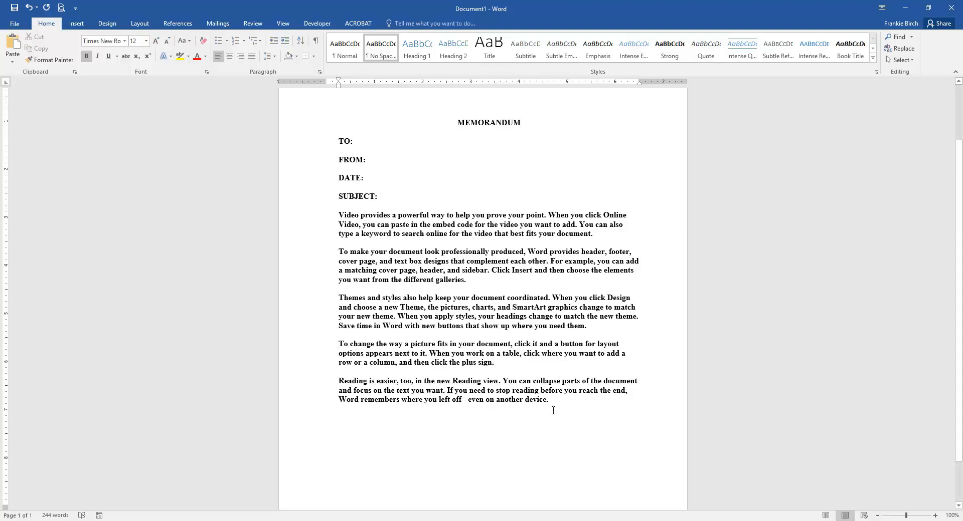
{"action": "left_click_drag", "start_coordinate": [552, 402], "coordinate": [334, 219]}
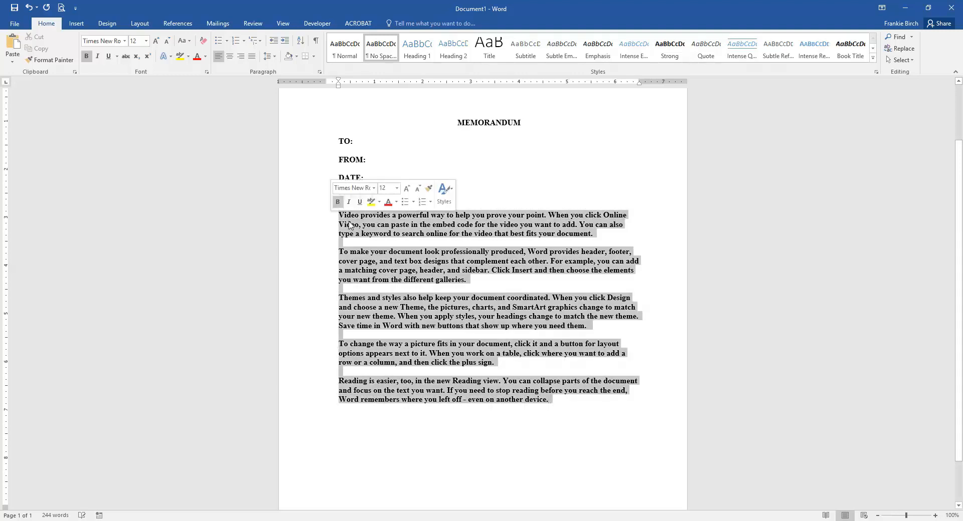
{"action": "left_click", "coordinate": [337, 202]}
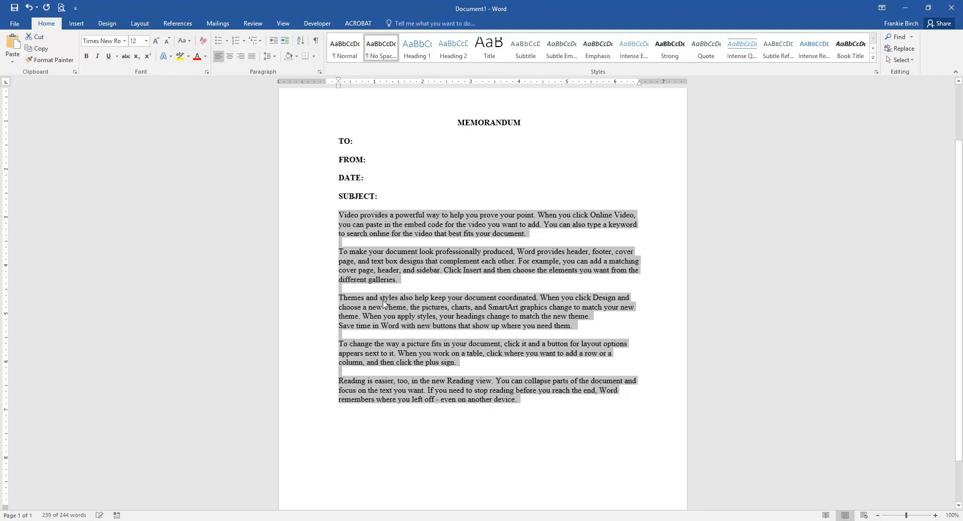
{"action": "left_click", "coordinate": [441, 280]}
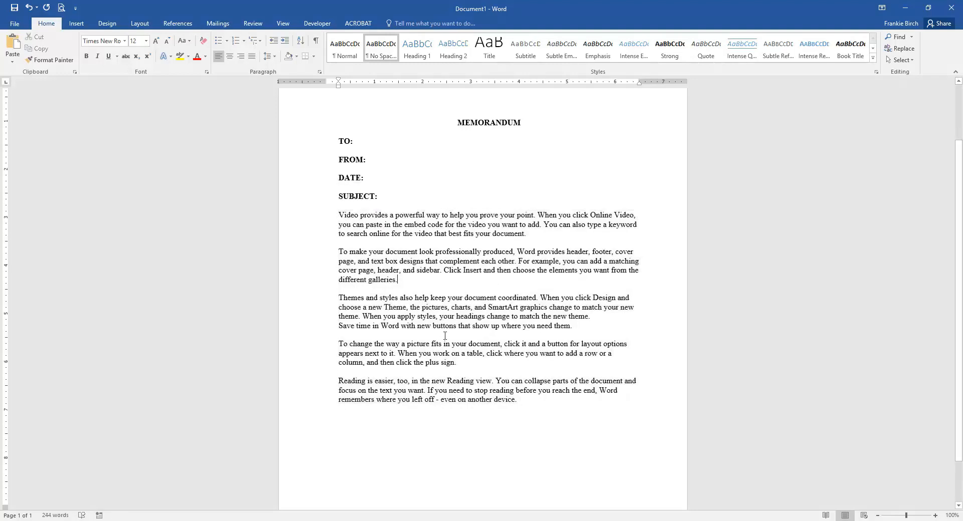
{"action": "scroll", "coordinate": [391, 310], "scroll_direction": "up", "scroll_amount": 2}
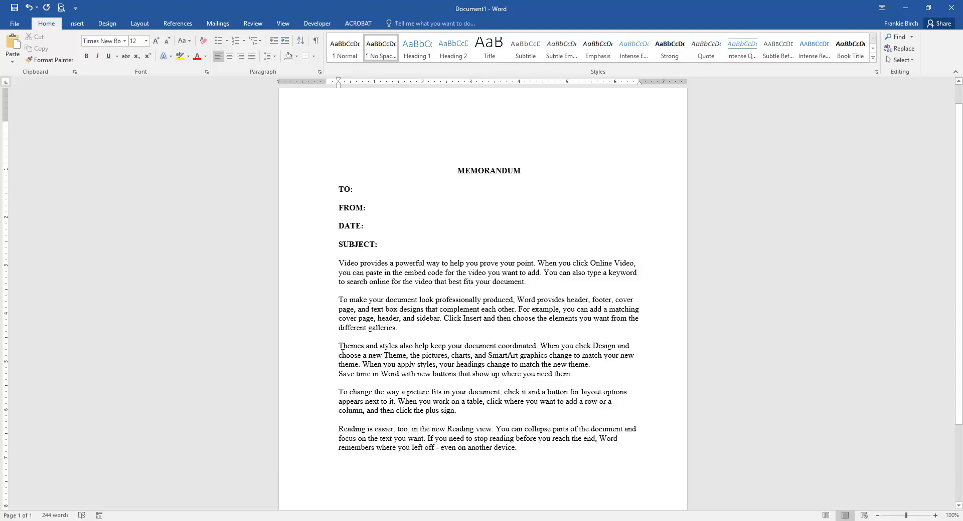
{"action": "left_click", "coordinate": [340, 301]}
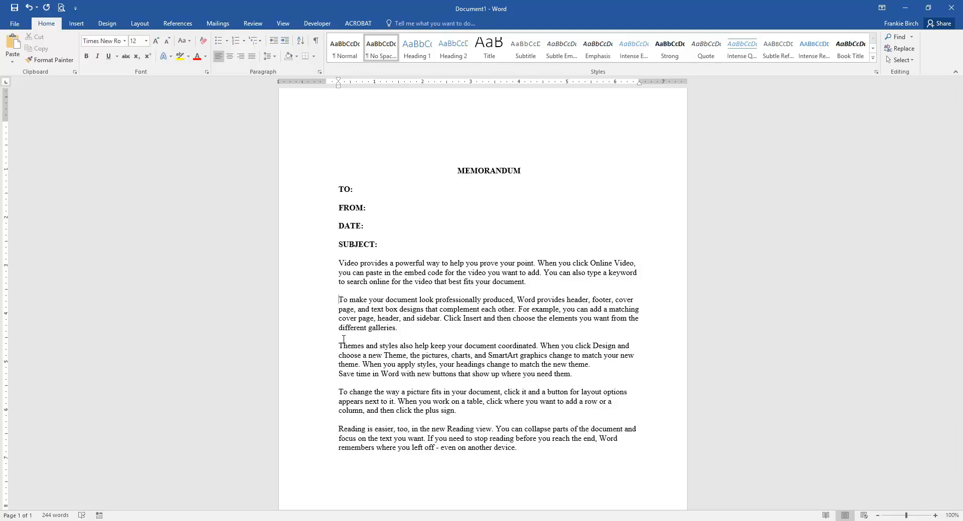
{"action": "type", "text": "(CUI)"}
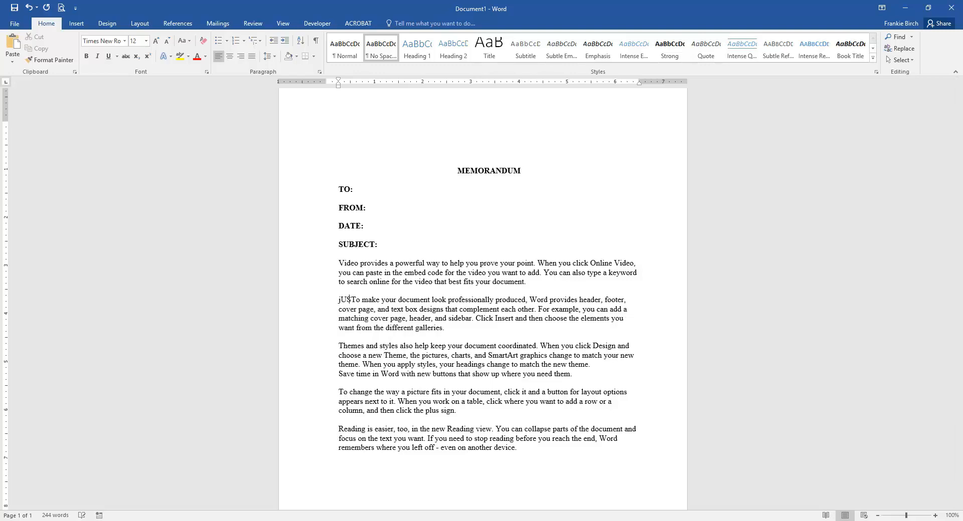
{"action": "key", "text": "BackSpace"}
{"action": "key", "text": "BackSpace"}
{"action": "key", "text": "BackSpace"}
{"action": "key", "text": "BackSpace"}
{"action": "key", "text": "BackSpace"}
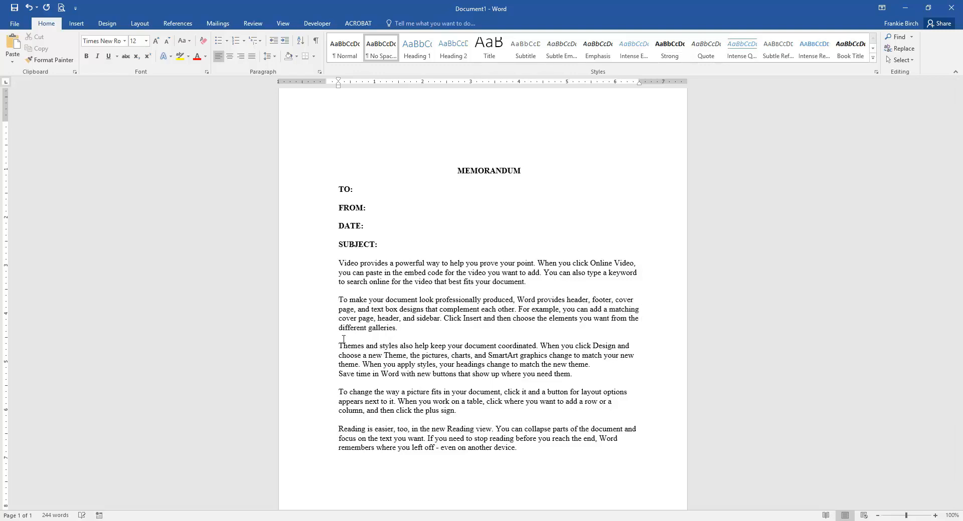
- Begin the second body paragraph with the heading "Justifiable Criticism.", using the suggested correction for the misspelled word
{"action": "type", "text": "Justif"}
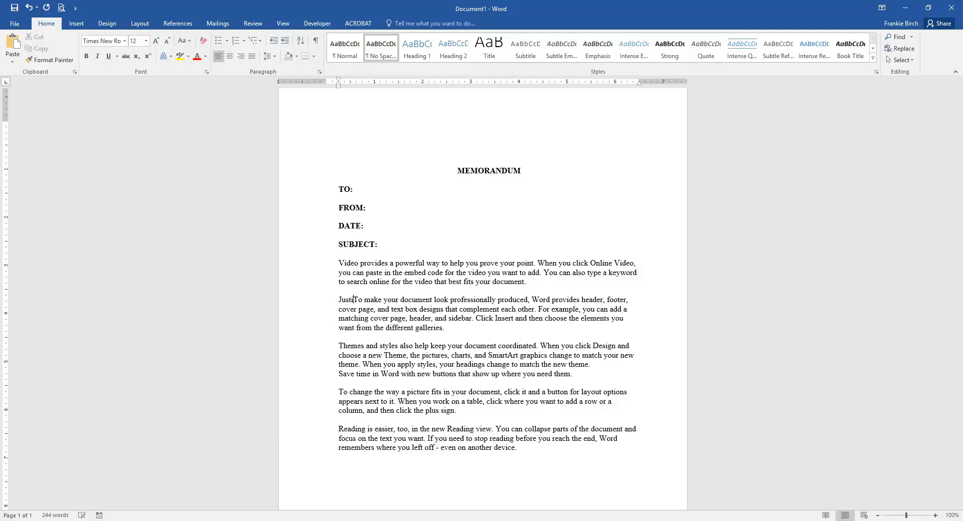
{"action": "type", "text": "e "}
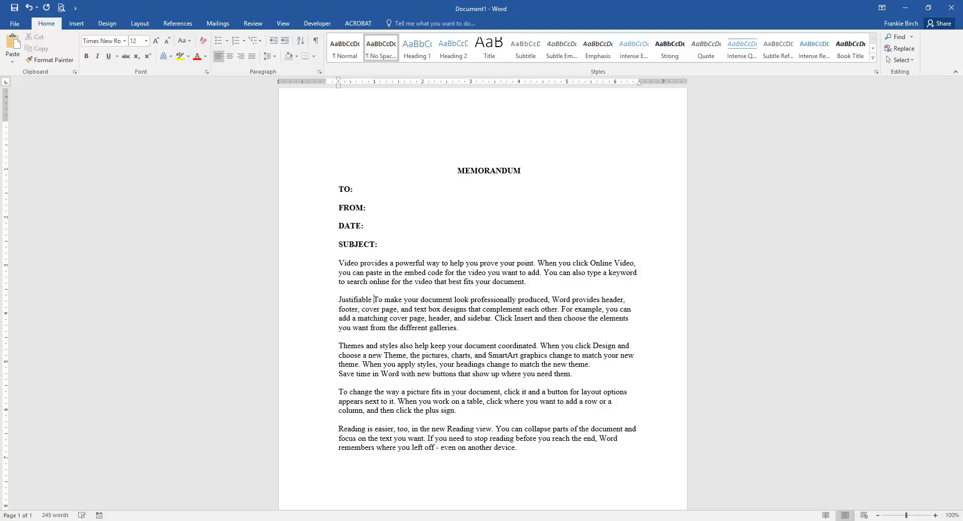
{"action": "type", "text": "Criti"}
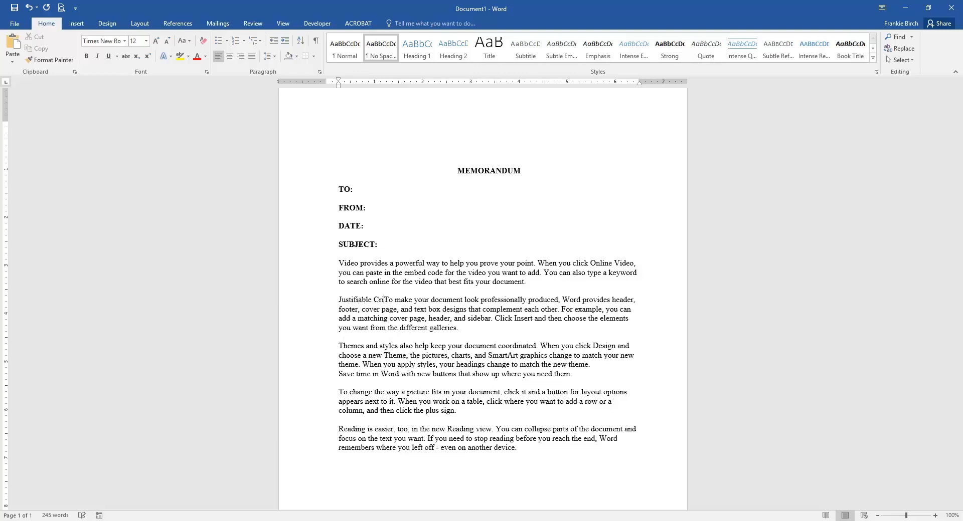
{"action": "type", "text": "si"}
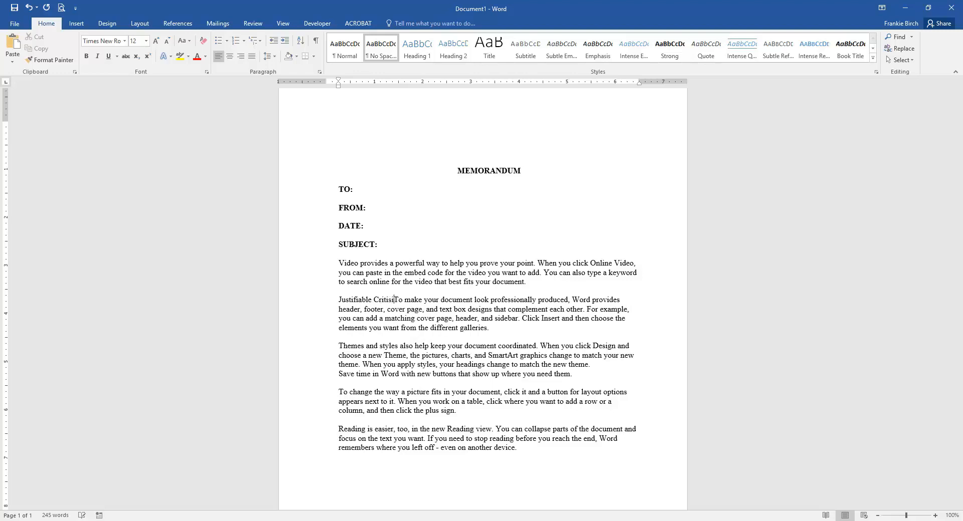
{"action": "type", "text": "m "}
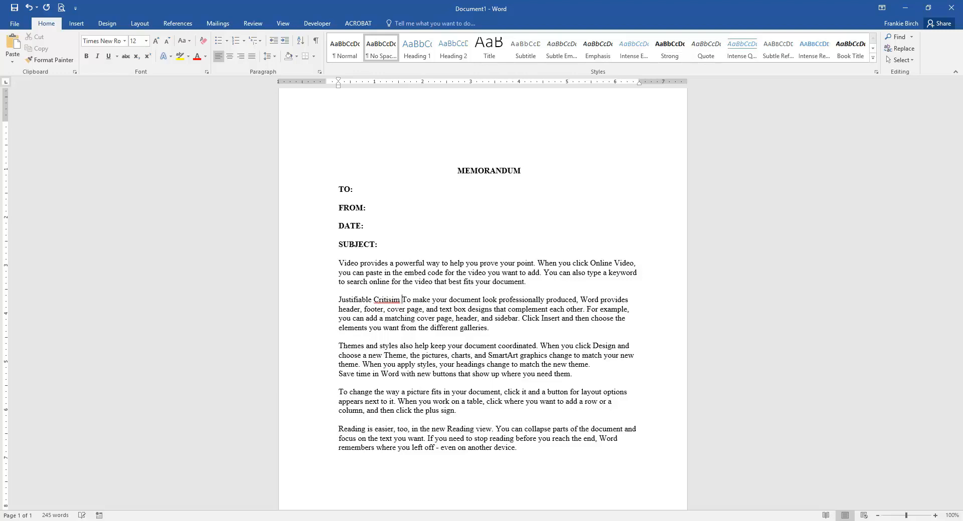
{"action": "type", "text": "."}
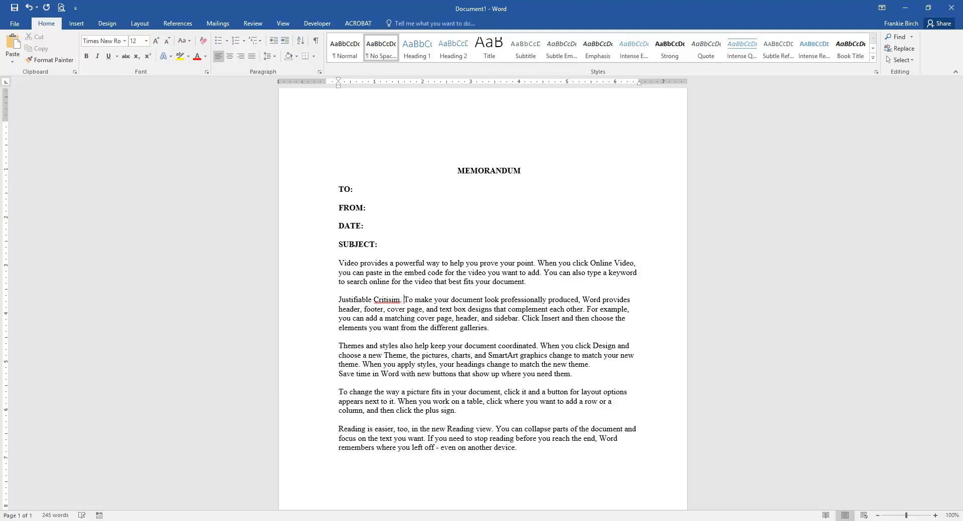
{"action": "right_click", "coordinate": [380, 299]}
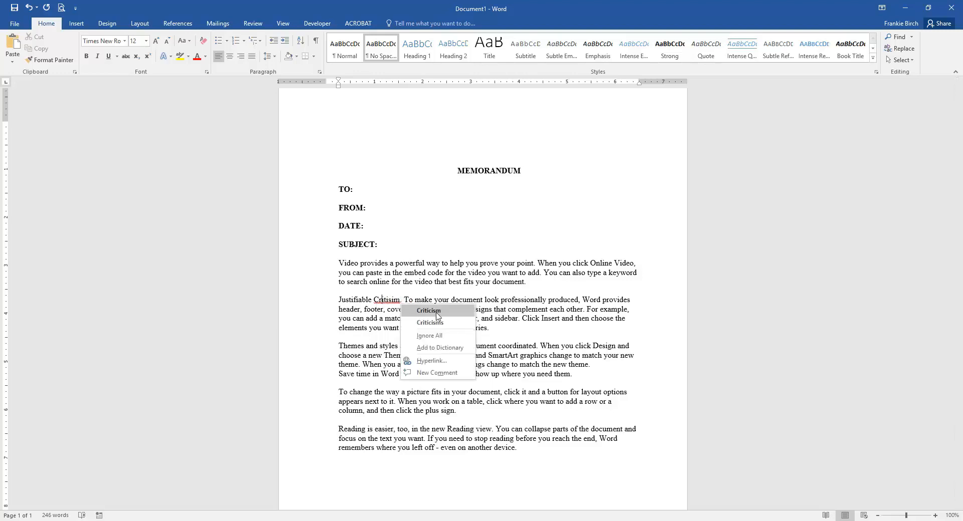
{"action": "left_click", "coordinate": [436, 316]}
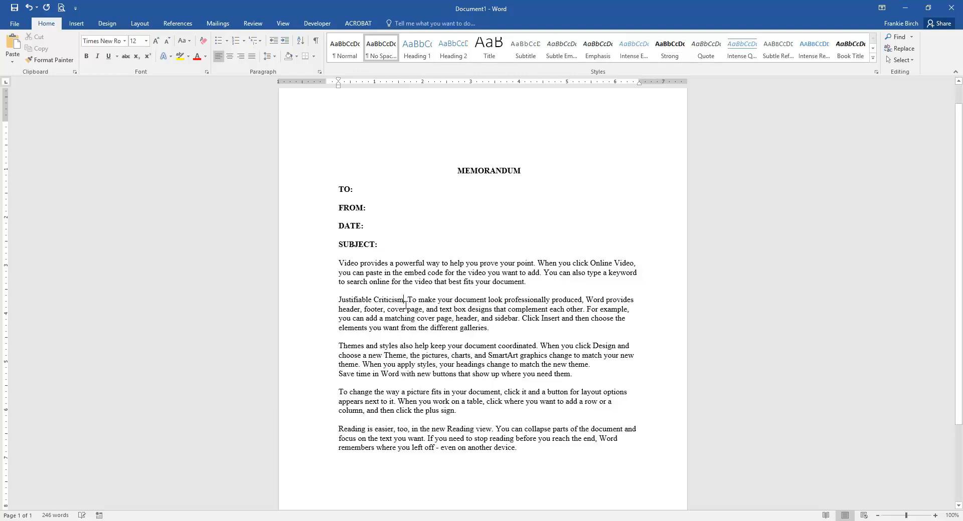
- Make the run-in heading "Justifiable Criticism." bold
{"action": "left_click_drag", "start_coordinate": [406, 300], "coordinate": [343, 300]}
{"action": "left_click", "coordinate": [346, 282]}
{"action": "left_click", "coordinate": [377, 338]}
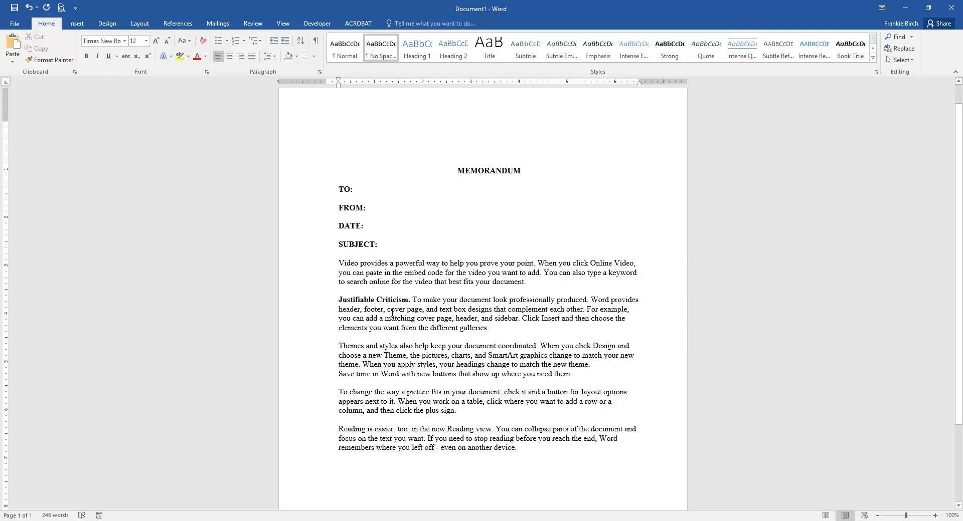
- Begin the third body paragraph with the run-in heading "Questionable Criticism." and make it bold
{"action": "left_click", "coordinate": [341, 347]}
{"action": "type", "text": "Ques"}
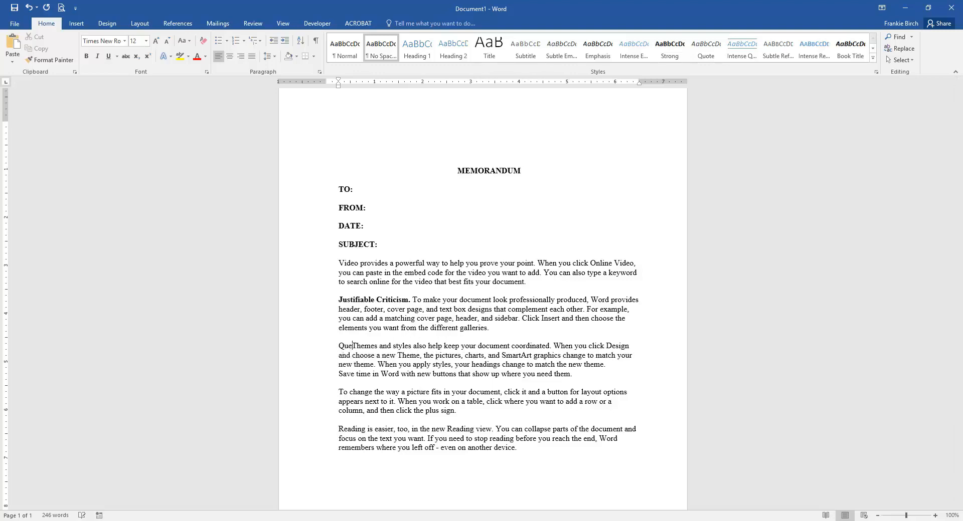
{"action": "type", "text": "tionable"}
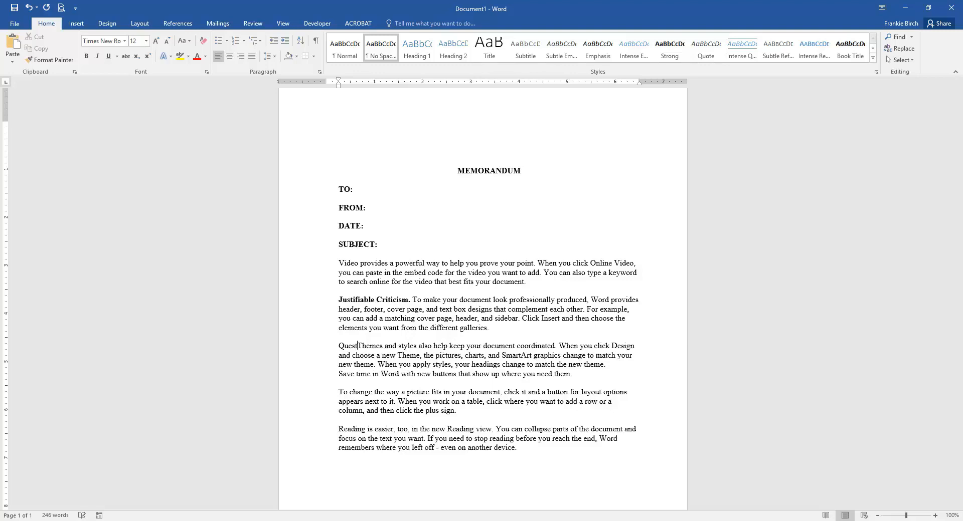
{"action": "type", "text": " Critic"}
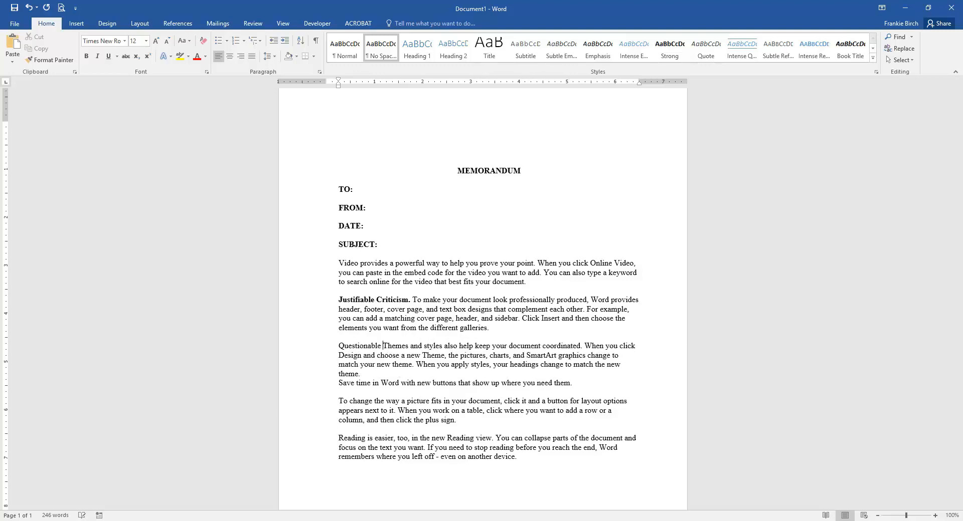
{"action": "type", "text": "ism"}
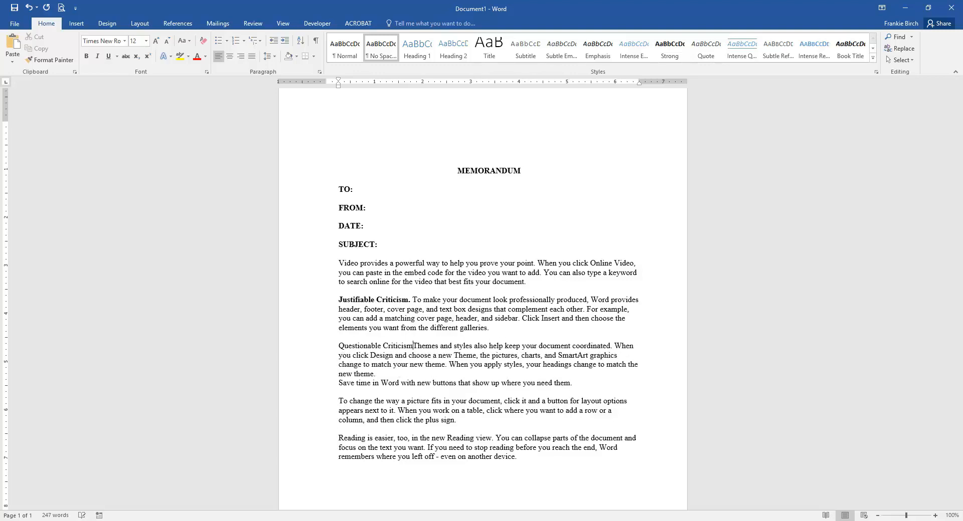
{"action": "type", "text": "."}
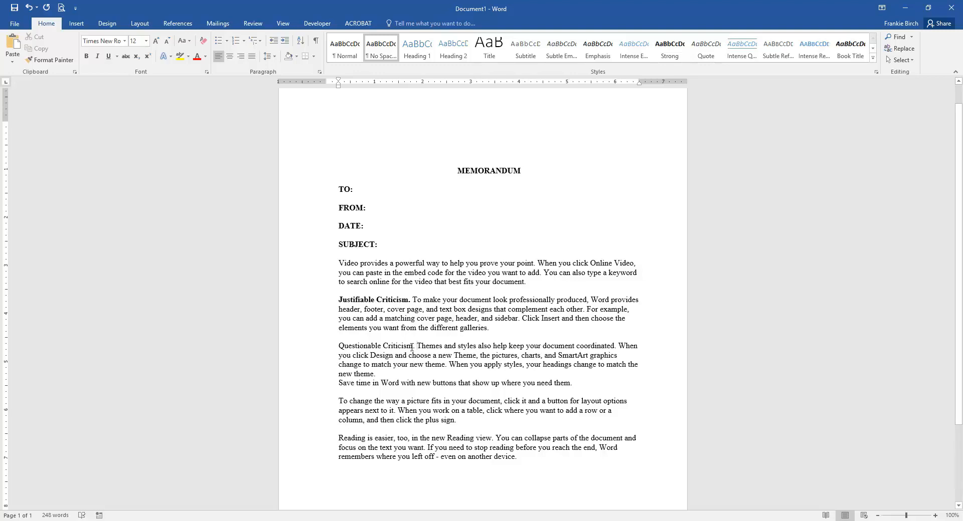
{"action": "left_click_drag", "start_coordinate": [417, 346], "coordinate": [346, 350]}
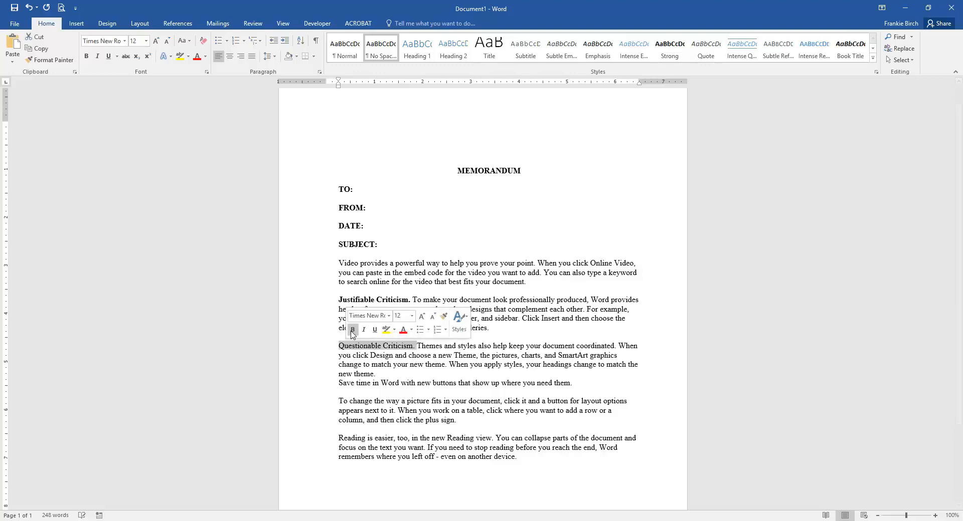
{"action": "left_click", "coordinate": [353, 329]}
- Begin the paragraph starting "To change the way a picture fits" with the run-in heading "Control Your Emotions." and make it bold
{"action": "left_click", "coordinate": [341, 402]}
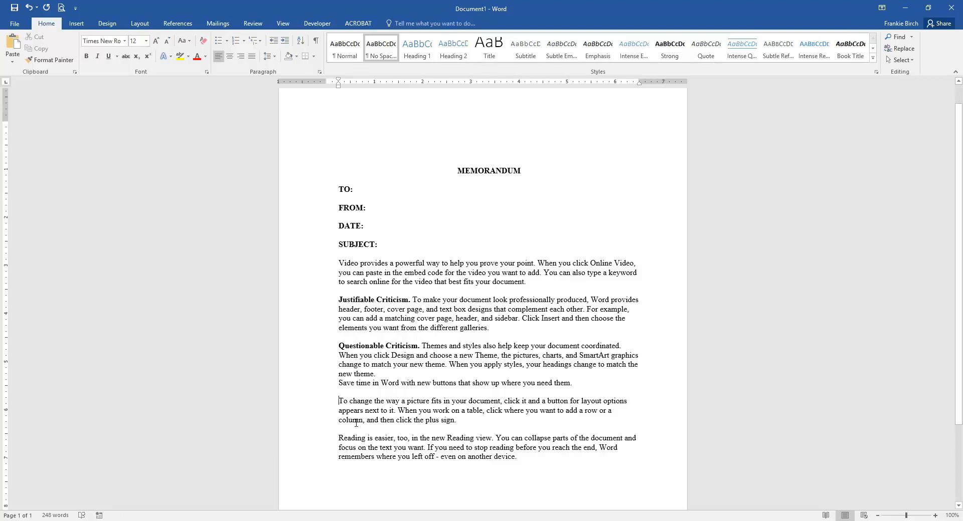
{"action": "type", "text": "Control "}
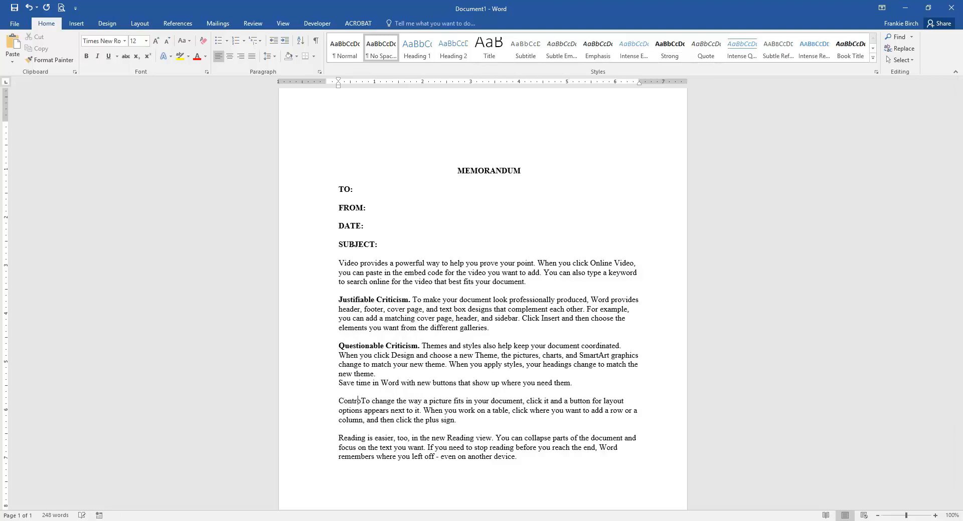
{"action": "type", "text": "Your Emo"}
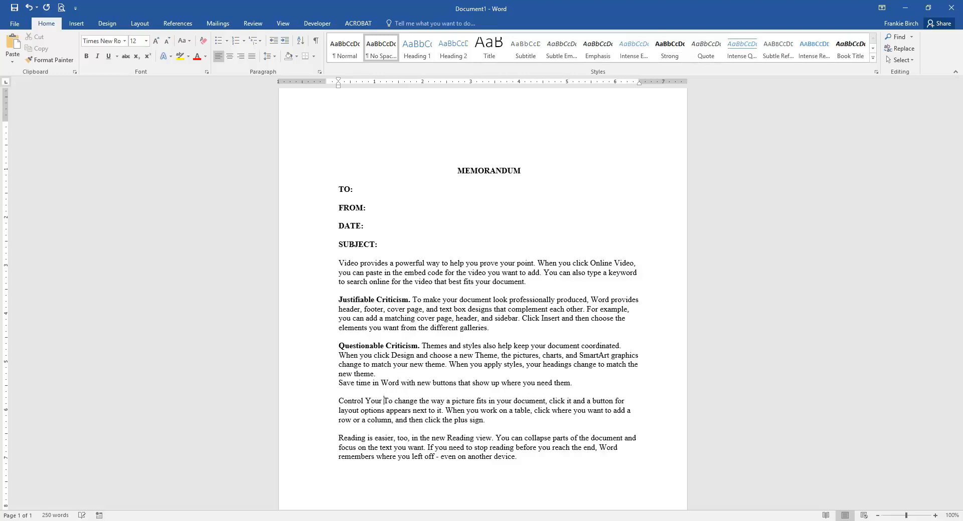
{"action": "type", "text": "tions."}
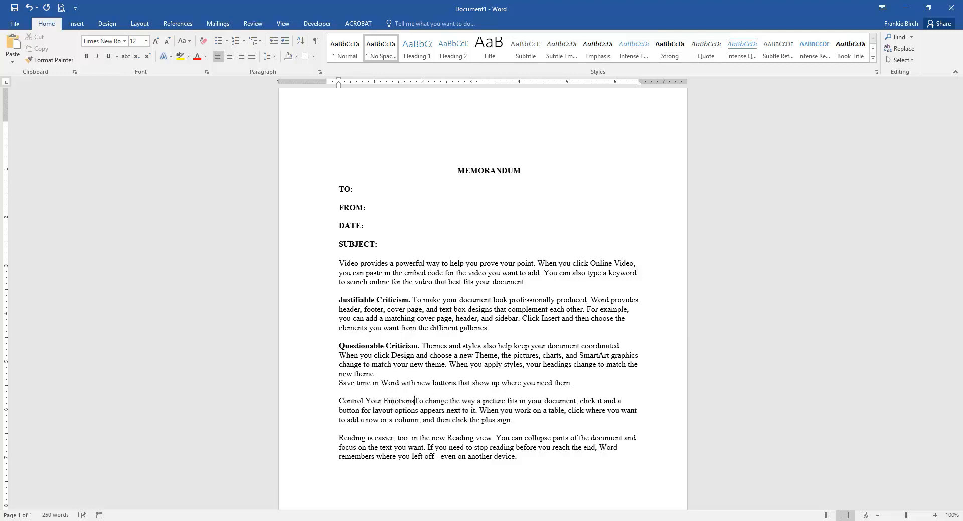
{"action": "left_click_drag", "start_coordinate": [418, 401], "coordinate": [338, 401]}
{"action": "left_click", "coordinate": [358, 381]}
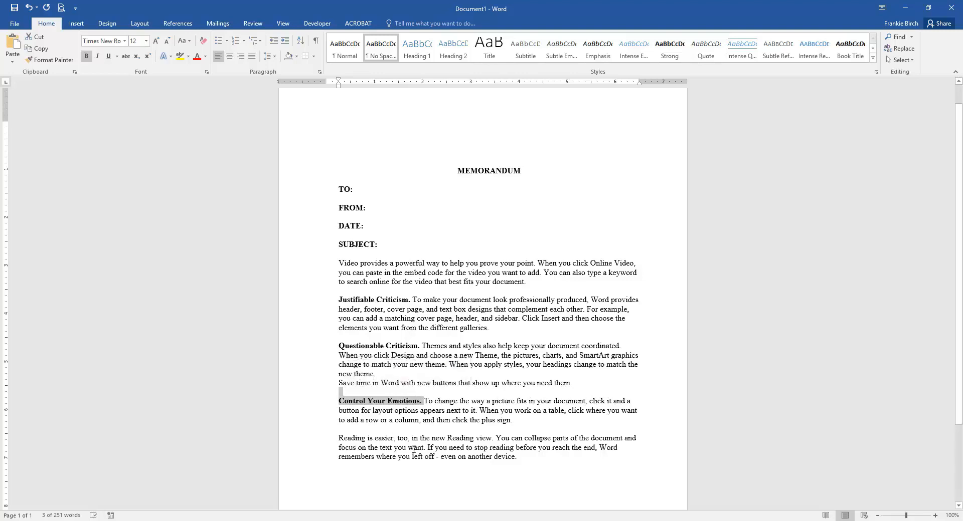
- Begin the last body paragraph, about the Reading view, with the run-in heading "Unjust Criticism." and make it bold
{"action": "left_click", "coordinate": [365, 404]}
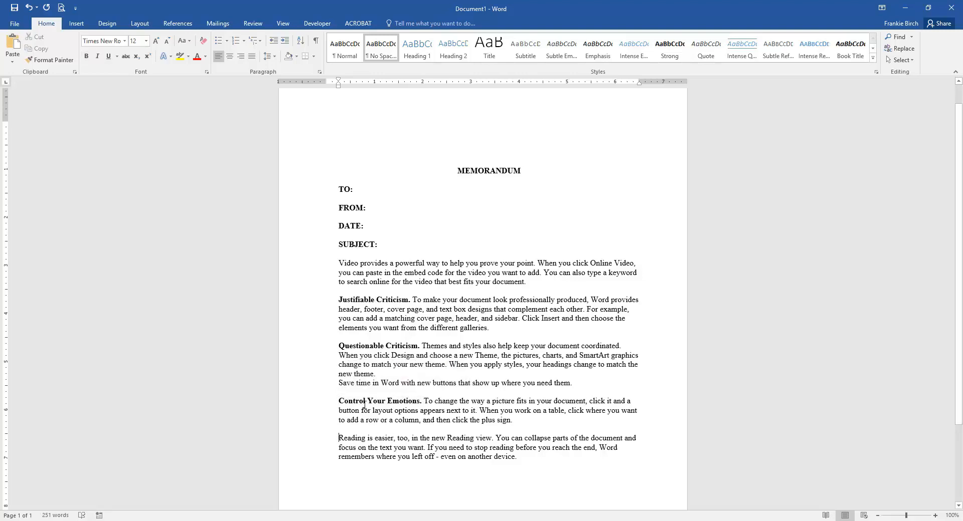
{"action": "type", "text": "Un"}
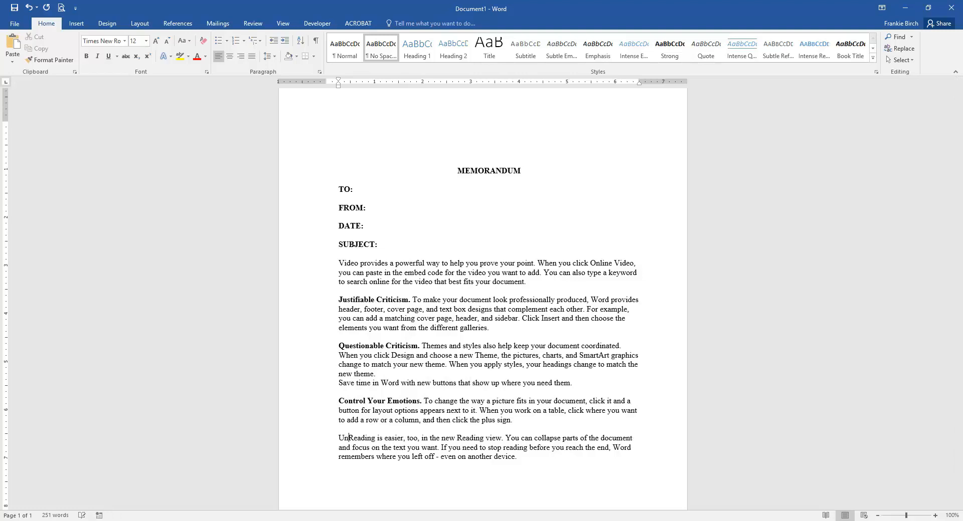
{"action": "type", "text": "just Criti"}
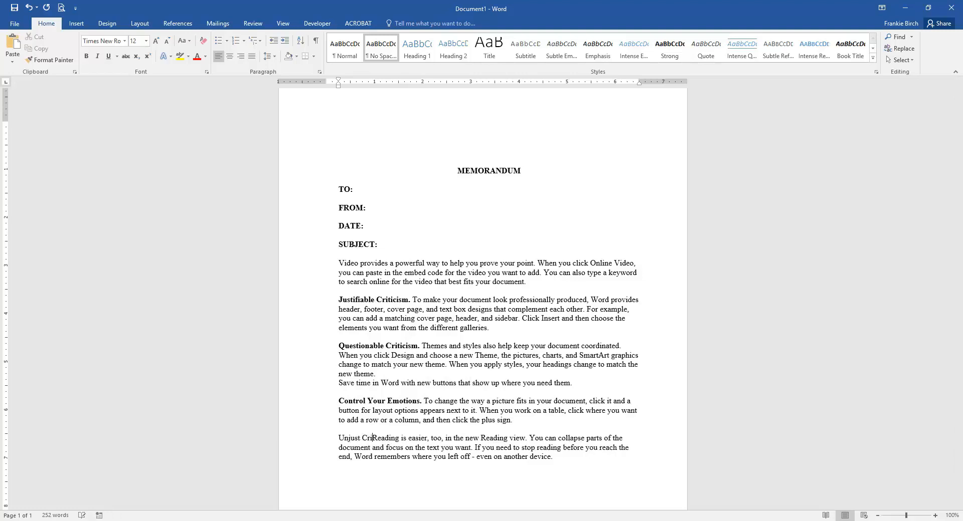
{"action": "type", "text": "cism."}
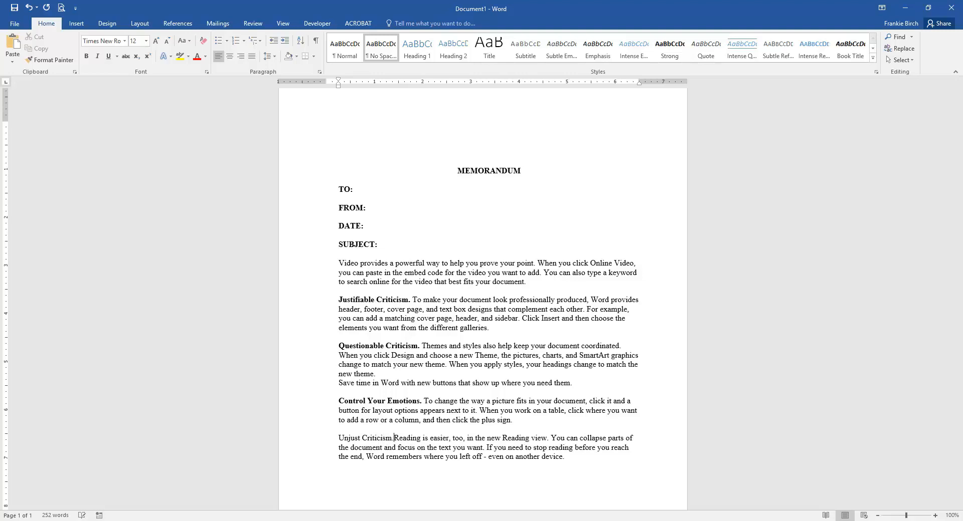
{"action": "left_click_drag", "start_coordinate": [396, 439], "coordinate": [343, 443]}
{"action": "left_click", "coordinate": [349, 423]}
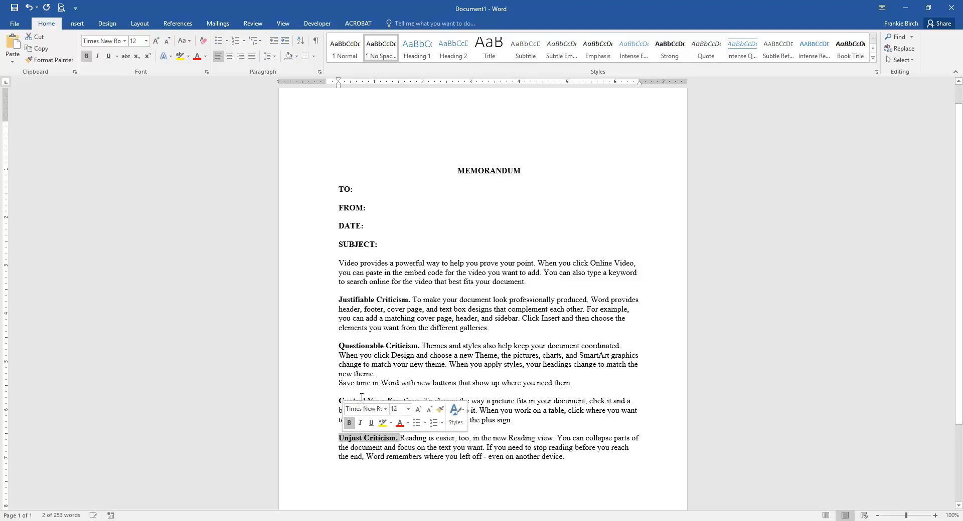
- Delete the blank line between the "Justifiable Criticism." and "Questionable Criticism." paragraphs
{"action": "left_click", "coordinate": [539, 325]}
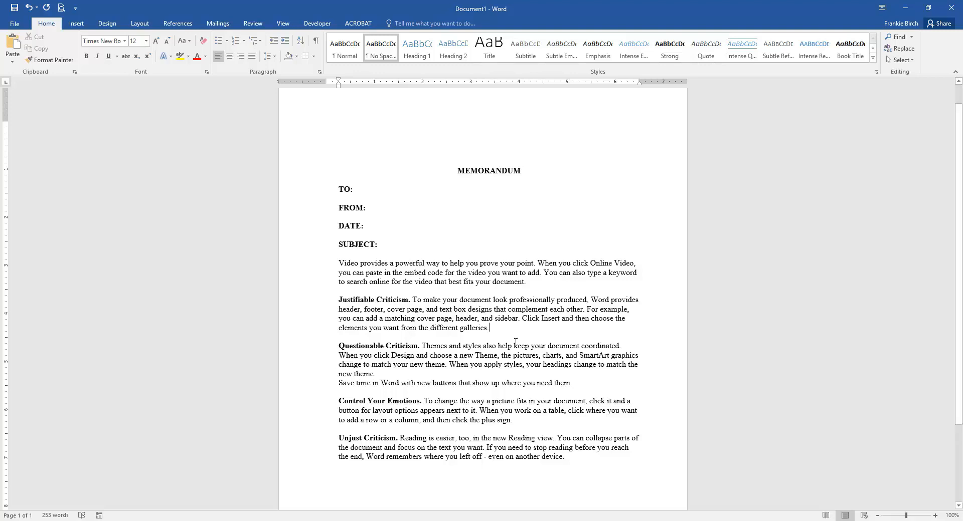
{"action": "scroll", "coordinate": [520, 339], "scroll_direction": "down", "scroll_amount": 1}
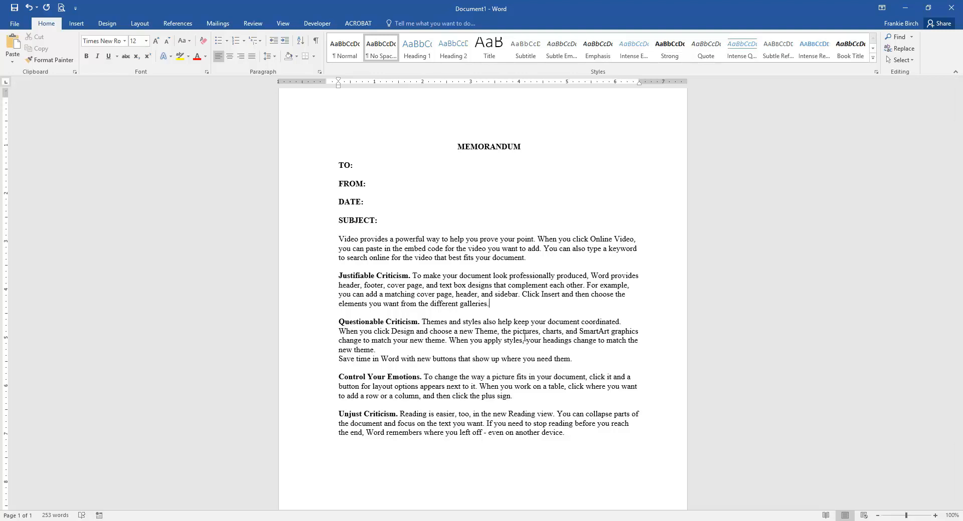
{"action": "key", "text": "Delete"}
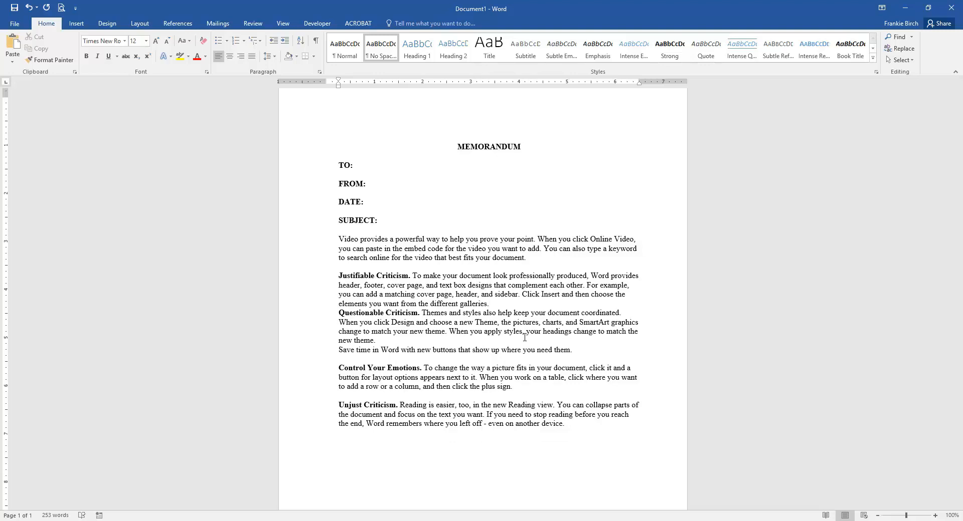